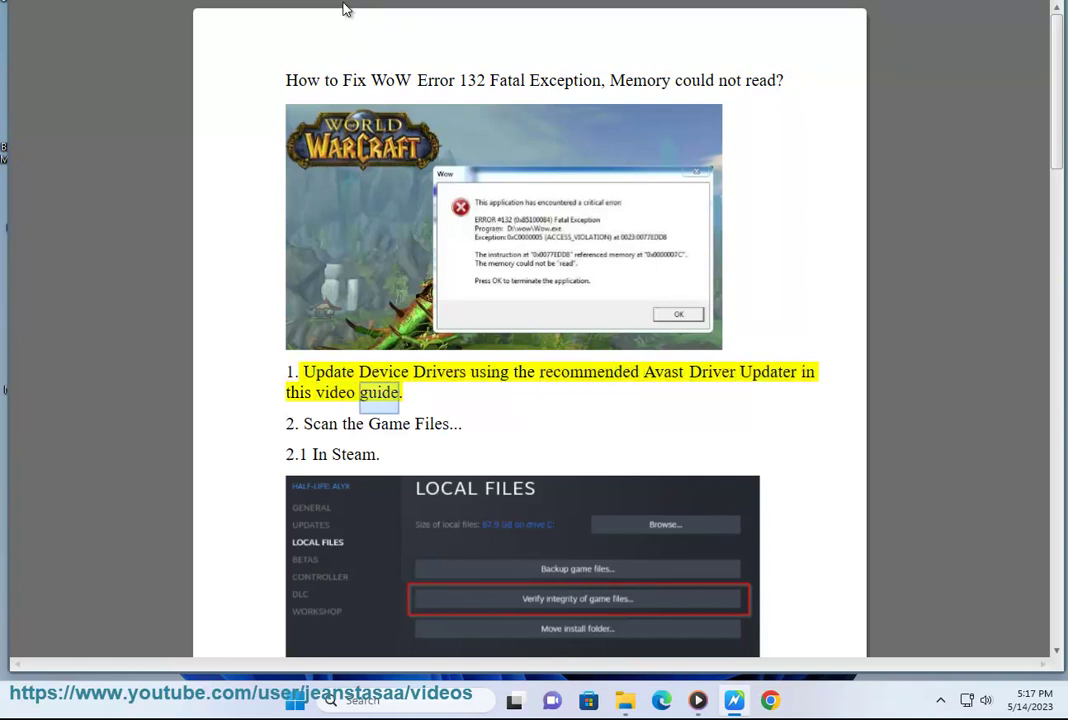
Launch Avast Driver Updater from a Windows search for 'AV' and start a new driver scan.
{"action": "left_click", "coordinate": [397, 698]}
{"action": "type", "text": "AV"}
{"action": "left_click", "coordinate": [458, 205]}
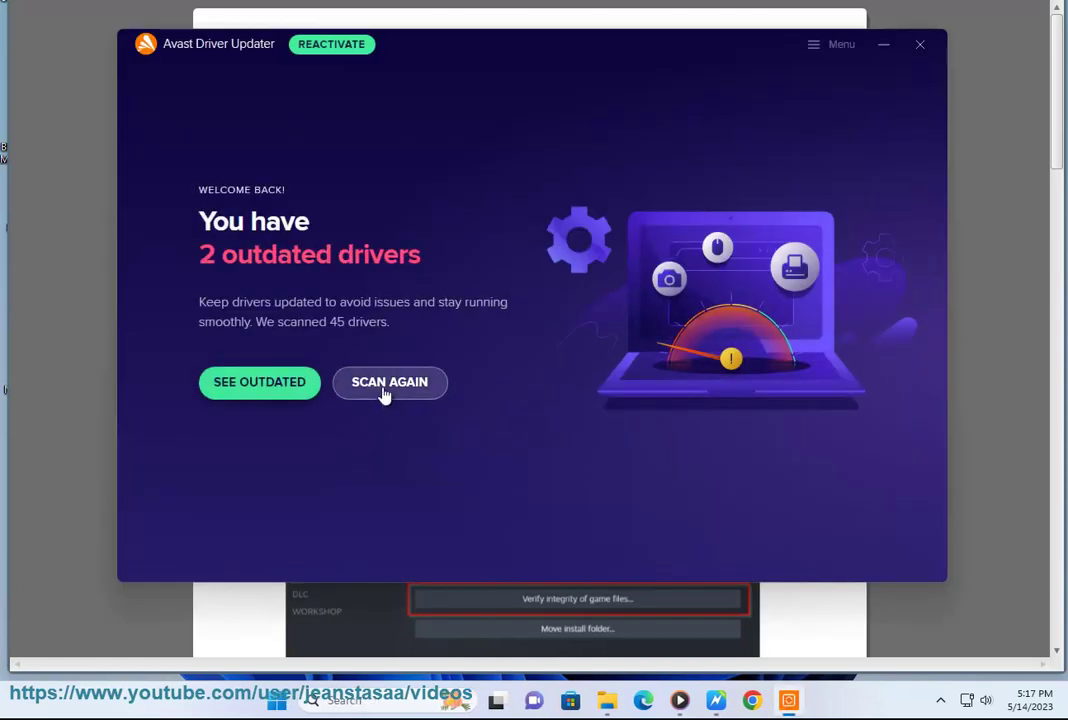
{"action": "left_click", "coordinate": [385, 395]}
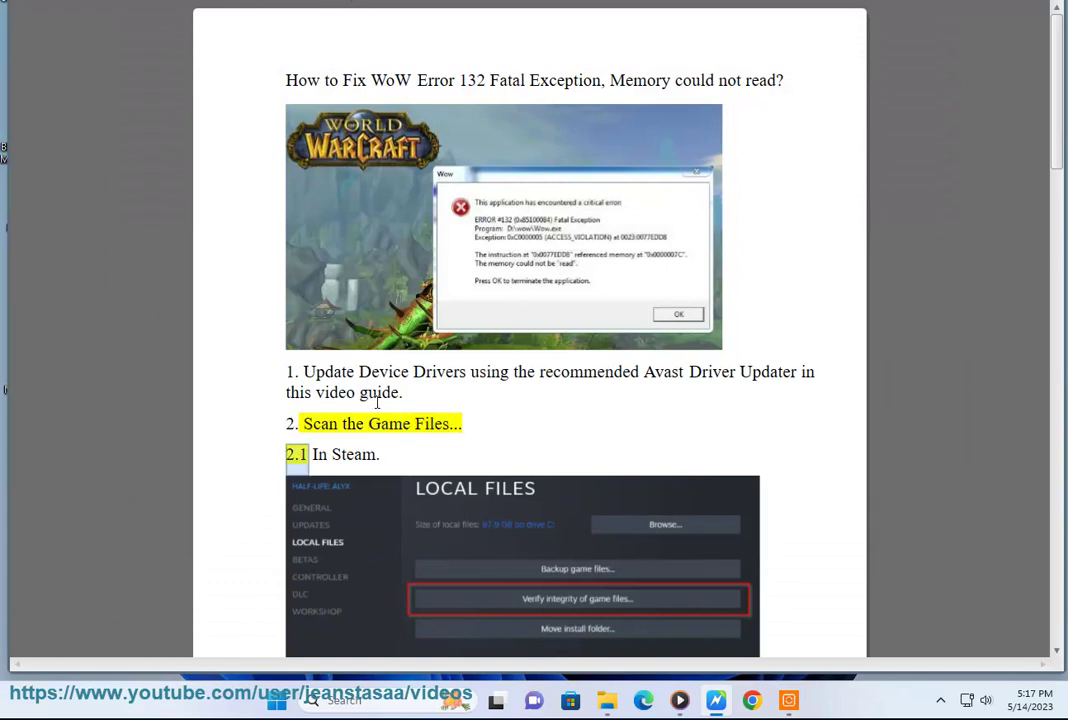
Search for 'steam', run Steam as administrator and approve the UAC prompt.
{"action": "scroll", "coordinate": [358, 403], "scroll_direction": "down", "scroll_amount": 1}
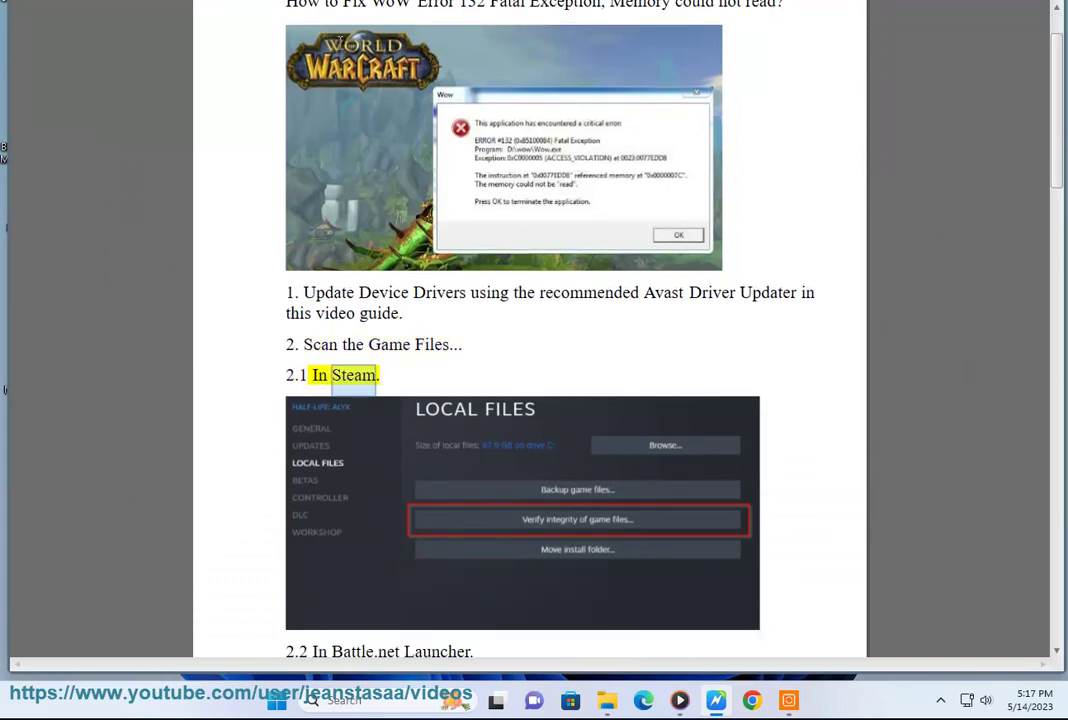
{"action": "scroll", "coordinate": [352, 2], "scroll_direction": "down", "scroll_amount": 1}
{"action": "key", "text": "super+s"}
{"action": "type", "text": "steam"}
{"action": "left_click", "coordinate": [697, 341]}
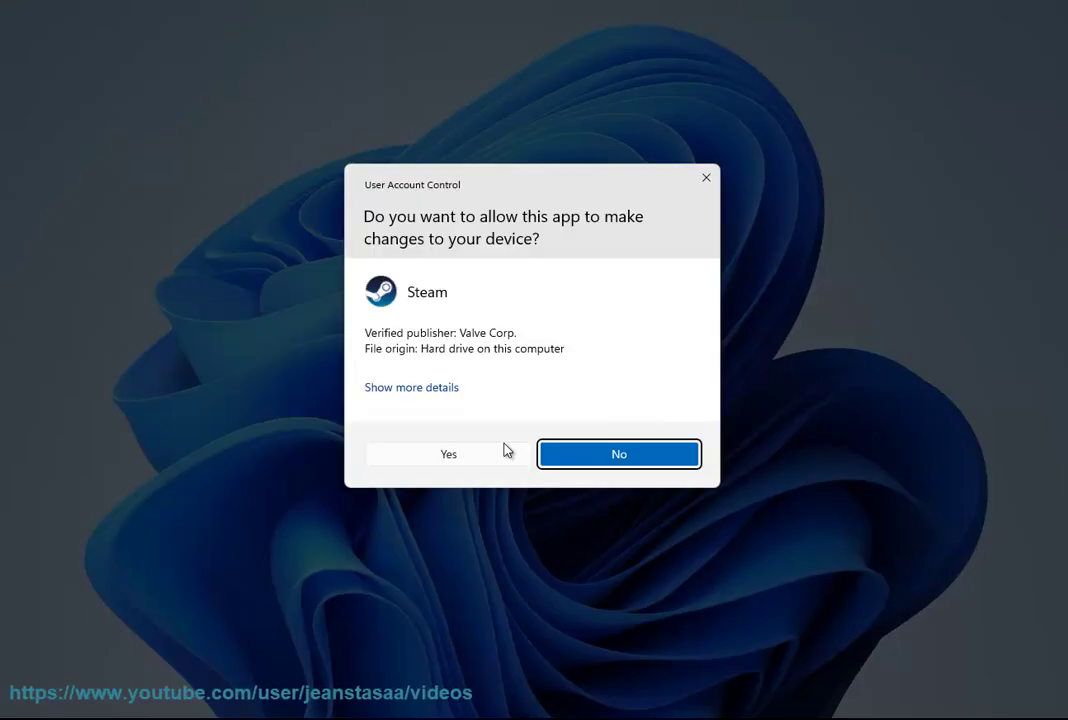
{"action": "left_click", "coordinate": [484, 458]}
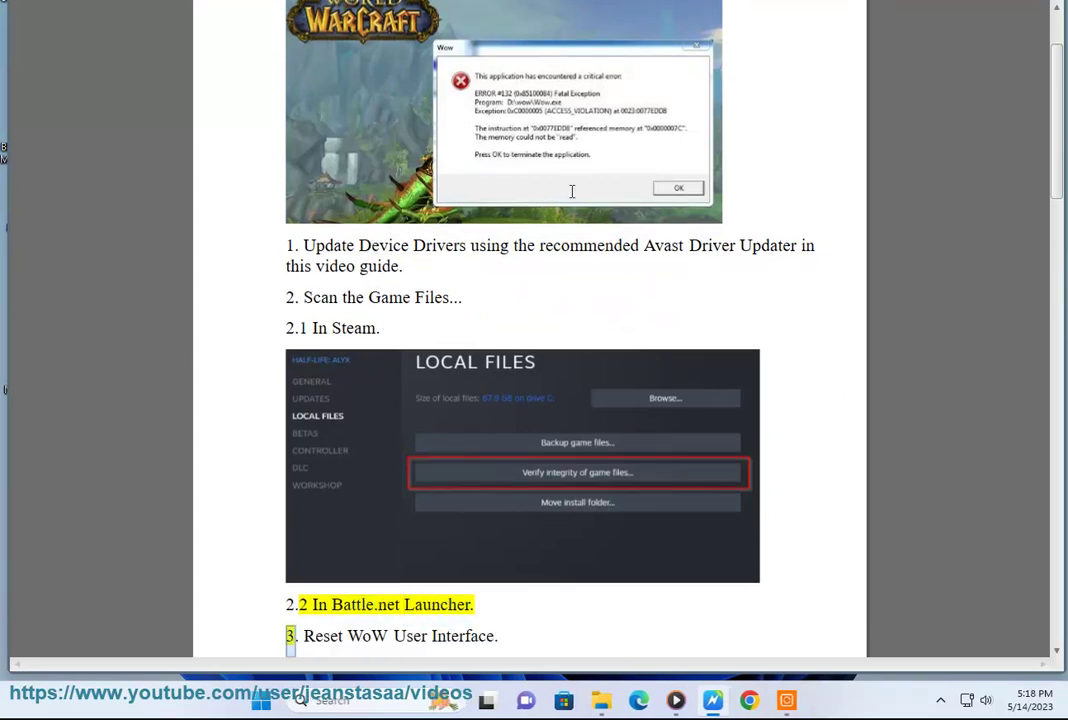
Show the hidden system tray icons to see which apps are running in the background.
{"action": "left_click", "coordinate": [939, 703]}
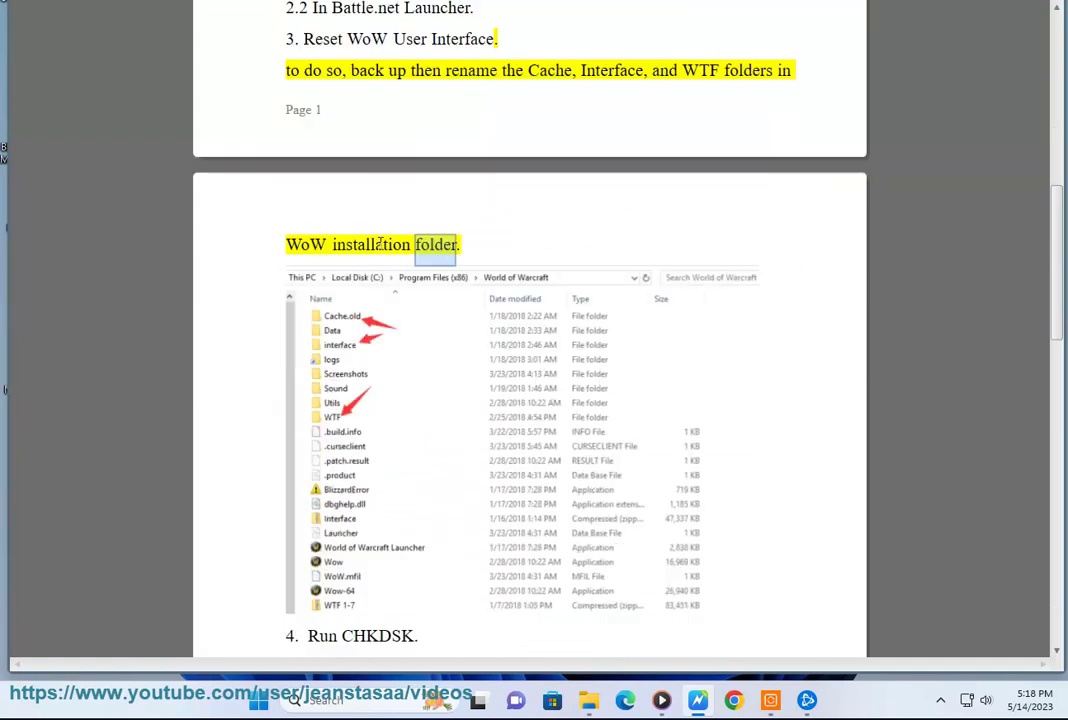
Check the Steam sign-in window, then return to the guide and select the word 'installation'.
{"action": "left_click", "coordinate": [807, 700]}
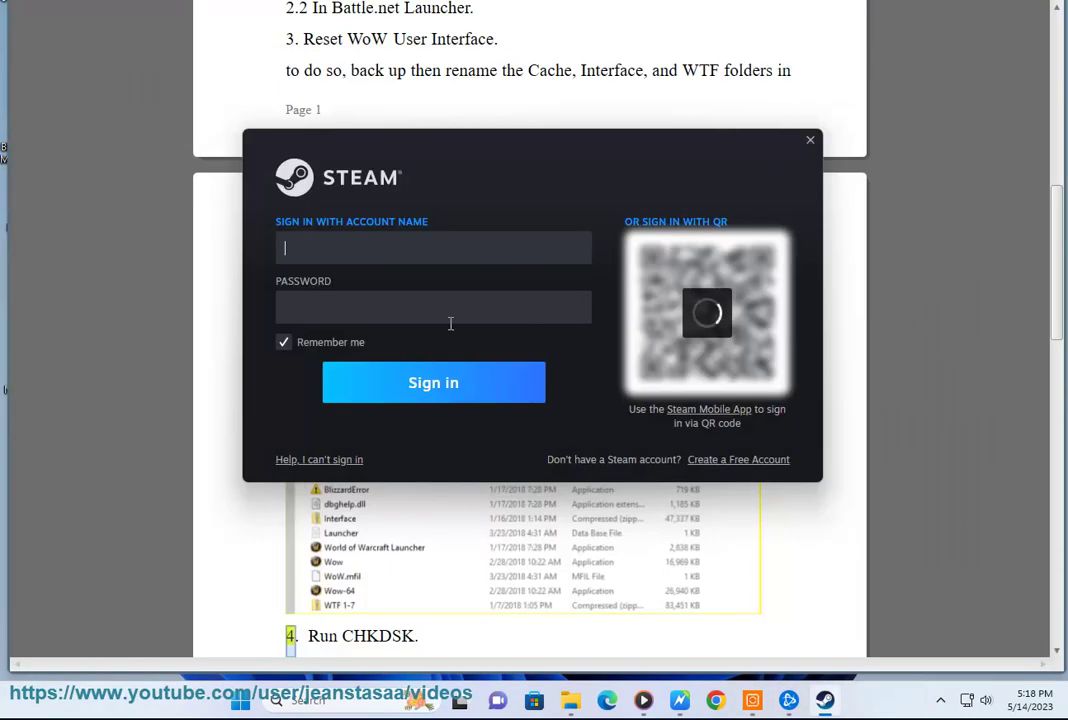
{"action": "left_click", "coordinate": [940, 450]}
{"action": "scroll", "coordinate": [945, 450], "scroll_direction": "up", "scroll_amount": 4}
{"action": "scroll", "coordinate": [617, 299], "scroll_direction": "down", "scroll_amount": 2}
{"action": "double_click", "coordinate": [358, 442]}
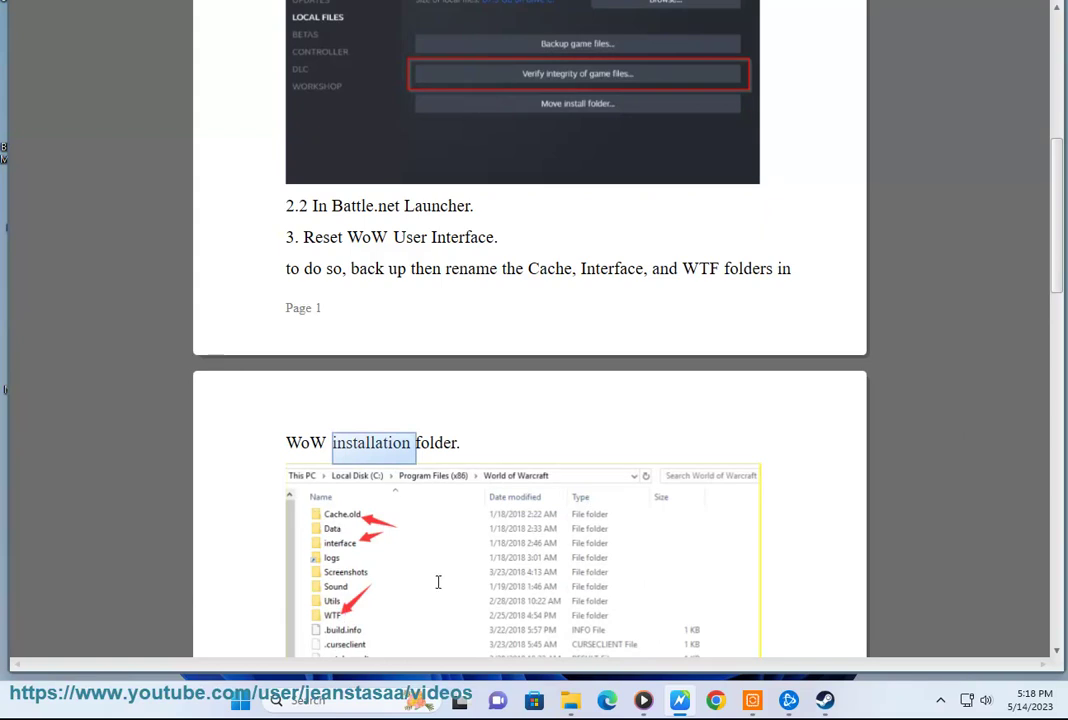
In Battle.net, open the Call of Duty MWII | WZ2.0 page, pick Scan and Repair, then cancel.
{"action": "left_click", "coordinate": [789, 700]}
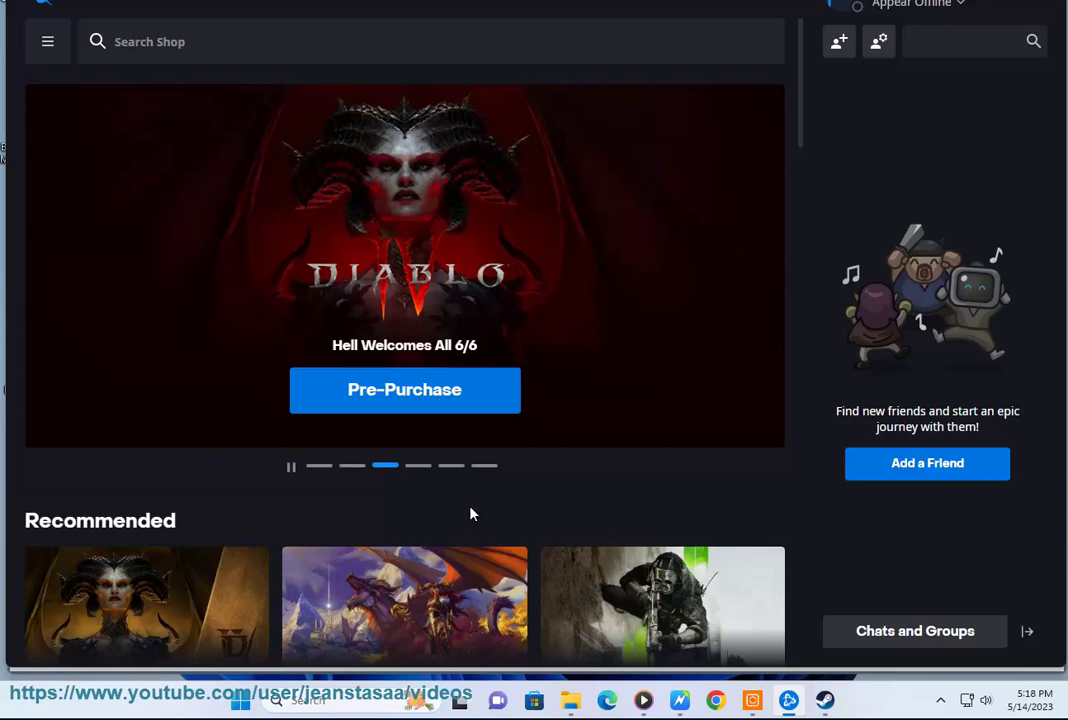
{"action": "left_click", "coordinate": [148, 4]}
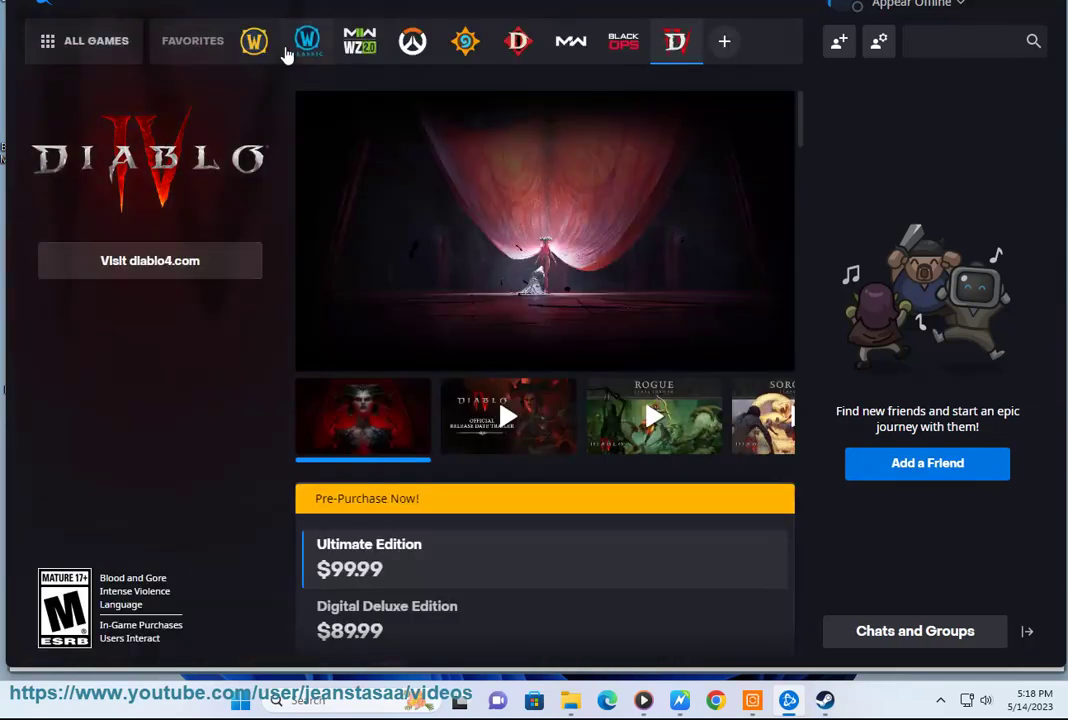
{"action": "left_click", "coordinate": [350, 40]}
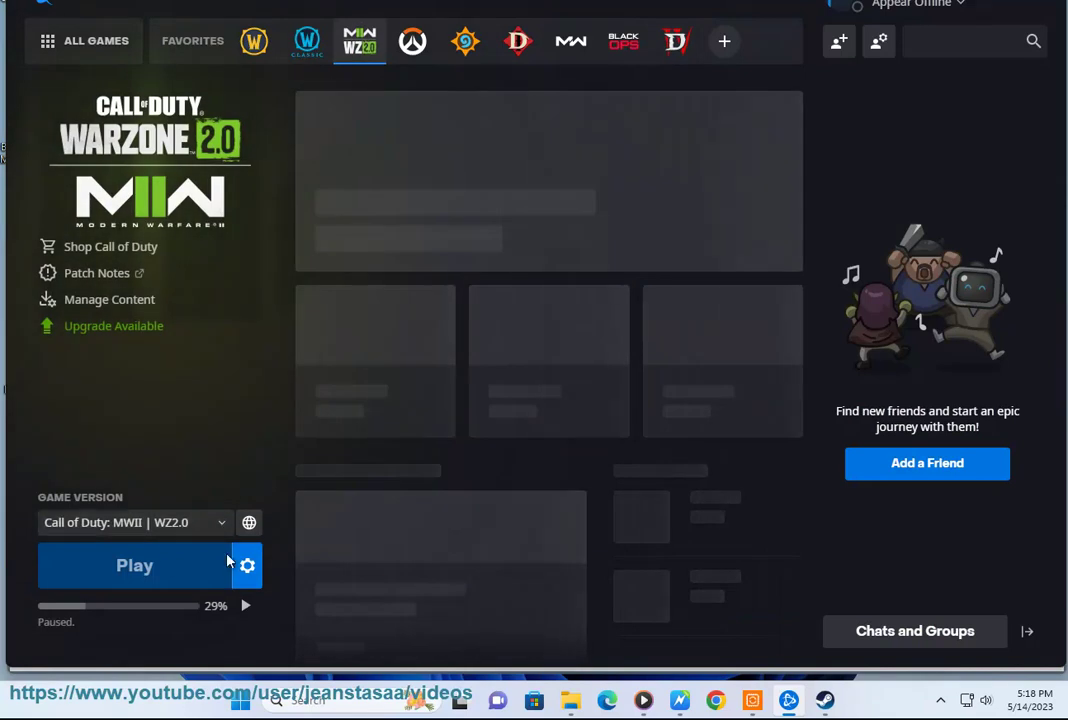
{"action": "left_click", "coordinate": [249, 556]}
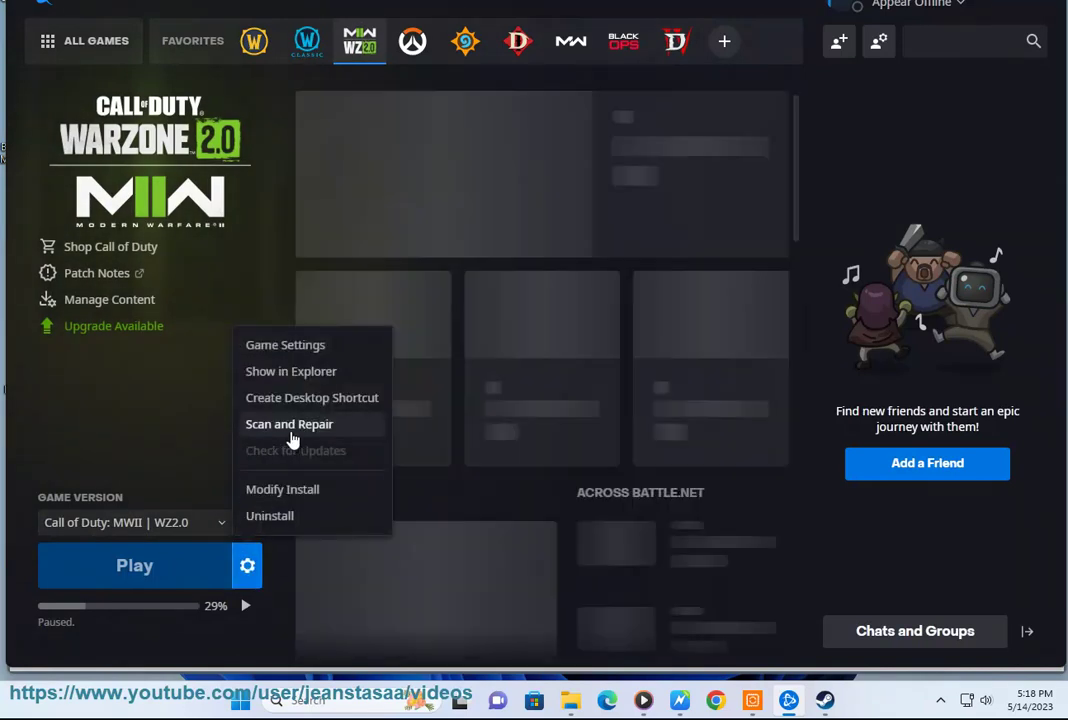
{"action": "left_click", "coordinate": [291, 437]}
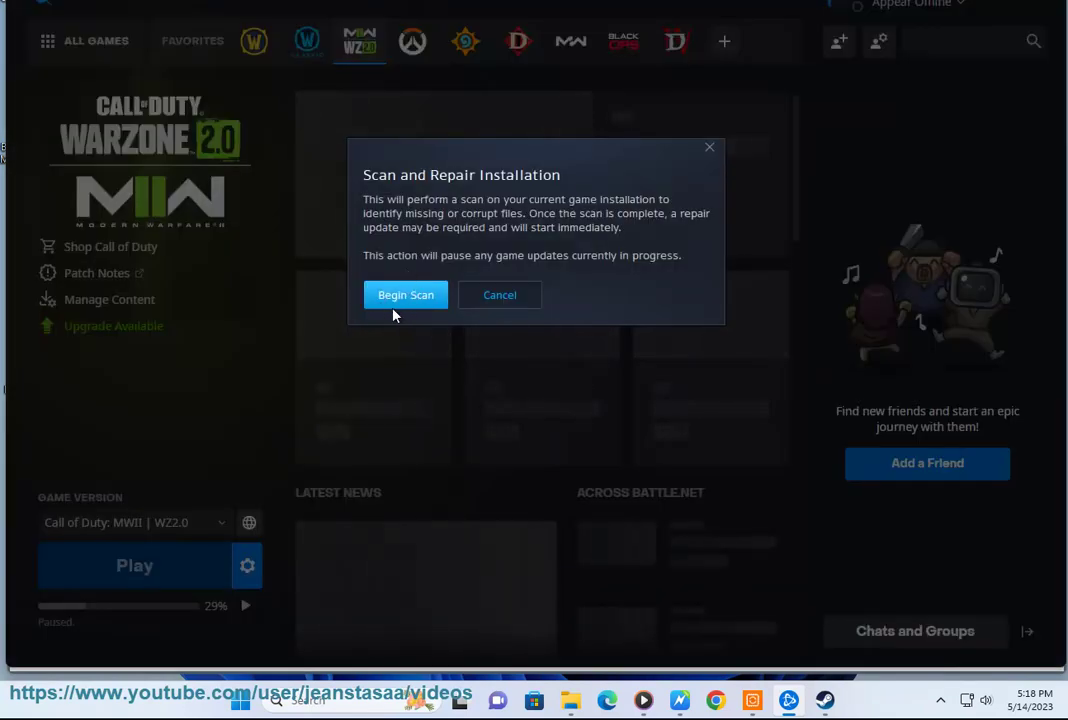
{"action": "left_click", "coordinate": [534, 303]}
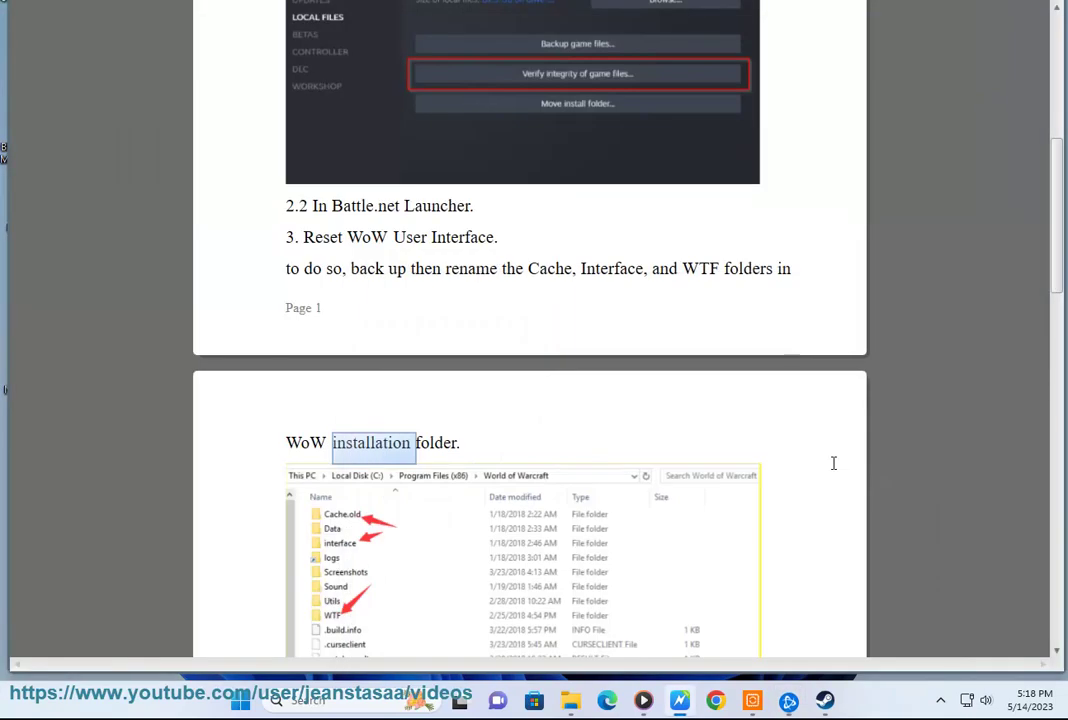
Scroll the guide down to the CHKDSK C:/f/r/x command and step 5, Disk Cleanup.
{"action": "scroll", "coordinate": [636, 491], "scroll_direction": "down", "scroll_amount": 3}
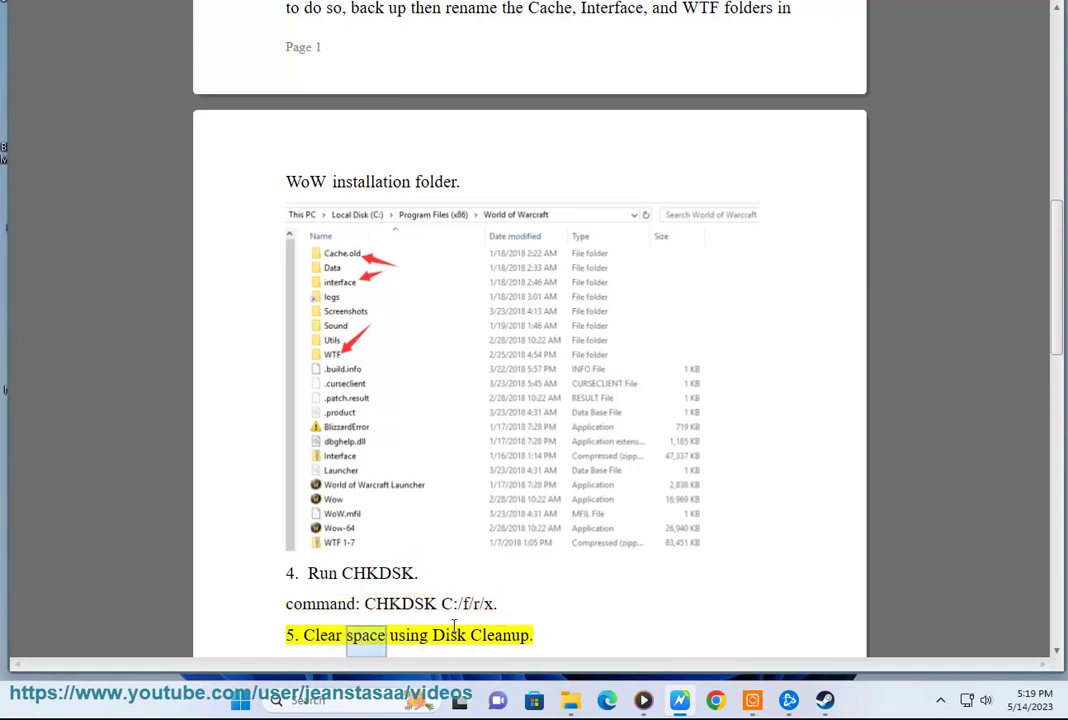
Copy the CHKDSK C:/f/r/x command from the guide.
{"action": "left_click_drag", "start_coordinate": [494, 603], "coordinate": [365, 603]}
{"action": "right_click", "coordinate": [370, 604]}
{"action": "left_click", "coordinate": [445, 465]}
Open Command Prompt as administrator and approve the UAC prompt.
{"action": "left_click", "coordinate": [310, 700]}
{"action": "type", "text": "c"}
{"action": "left_click", "coordinate": [666, 333]}
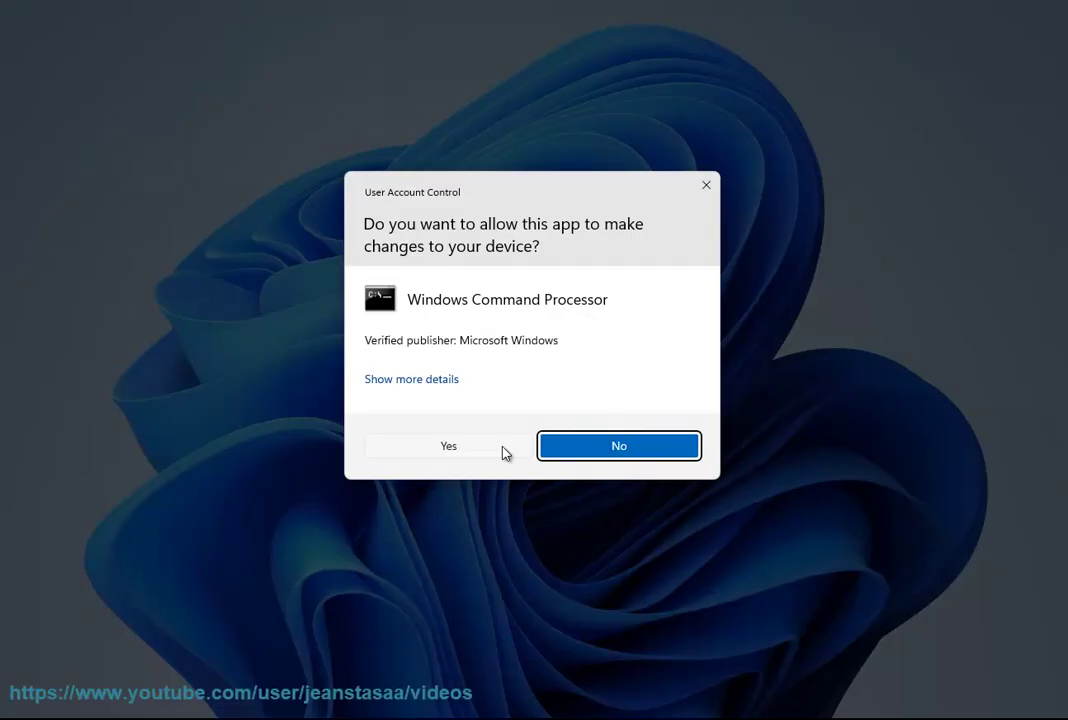
{"action": "left_click", "coordinate": [501, 452]}
{"action": "type", "text": "CHKDSK C:/f/r/x"}
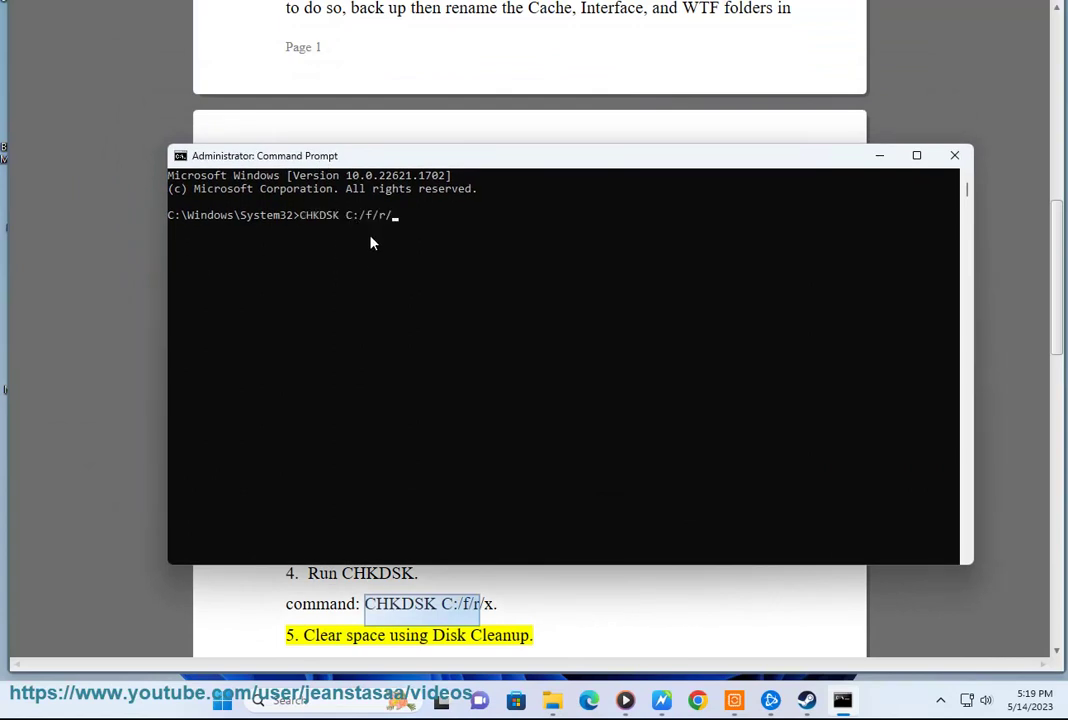
Type the reminder 'NOW PRESS ENTER....' at the prompt, then erase it.
{"action": "type", "text": "NOW PRESS ET"}
{"action": "key", "text": "BackSpace"}
{"action": "type", "text": "NTER...."}
{"action": "key", "text": "BackSpace"}
{"action": "key", "text": "BackSpace"}
{"action": "key", "text": "BackSpace"}
{"action": "key", "text": "BackSpace"}
{"action": "key", "text": "BackSpace"}
{"action": "key", "text": "BackSpace"}
Hide Command Prompt and select the word 'Cleanup' in the guide's step 5.
{"action": "left_click", "coordinate": [879, 156]}
{"action": "double_click", "coordinate": [499, 635]}
{"action": "scroll", "coordinate": [522, 400], "scroll_direction": "down", "scroll_amount": 1}
Run Disk Cleanup on drive C: (up to 222 MB freeable) and open Windows Settings.
{"action": "left_click", "coordinate": [320, 699]}
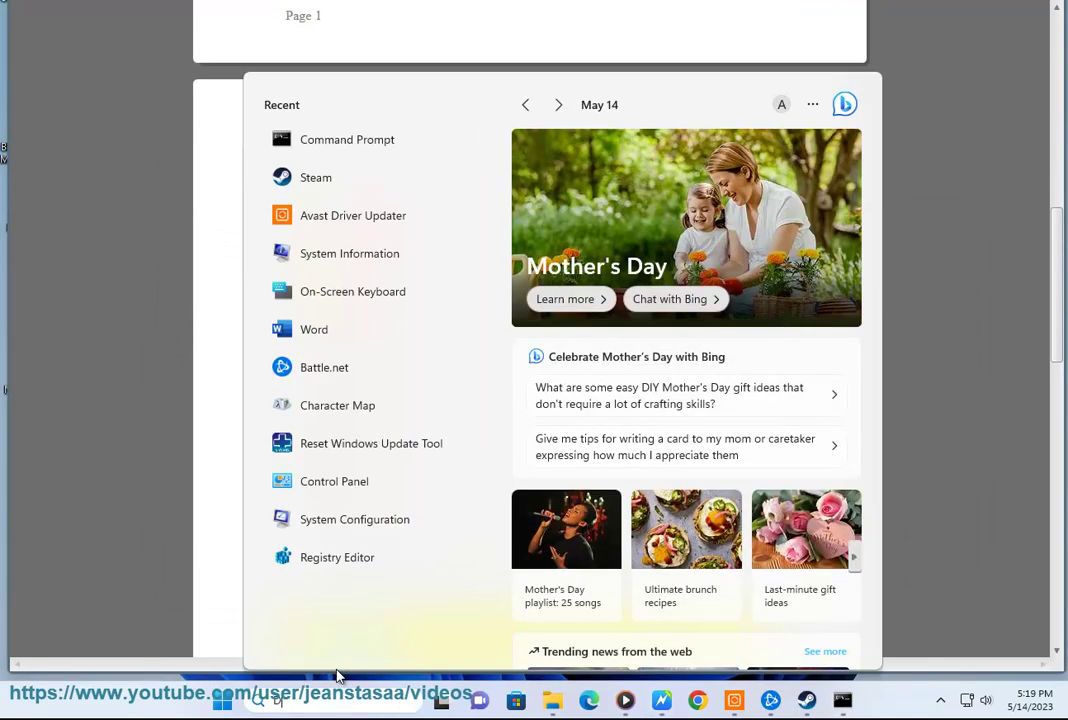
{"action": "type", "text": "DISK"}
{"action": "left_click", "coordinate": [435, 188]}
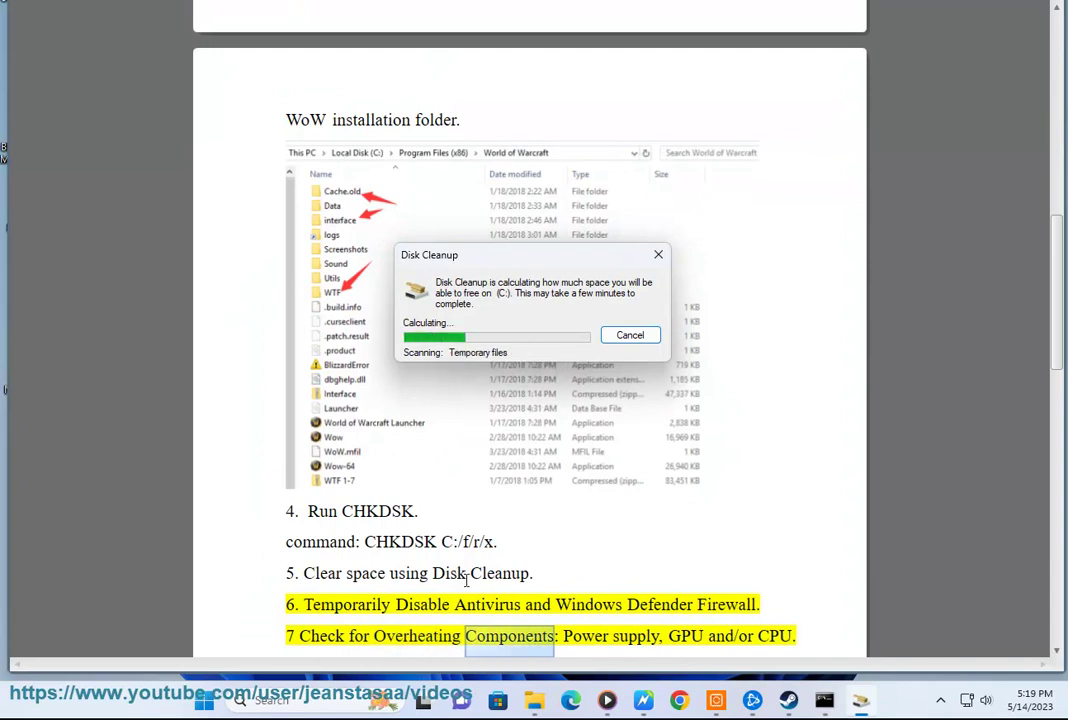
{"action": "left_click", "coordinate": [208, 704]}
{"action": "left_click", "coordinate": [491, 283]}
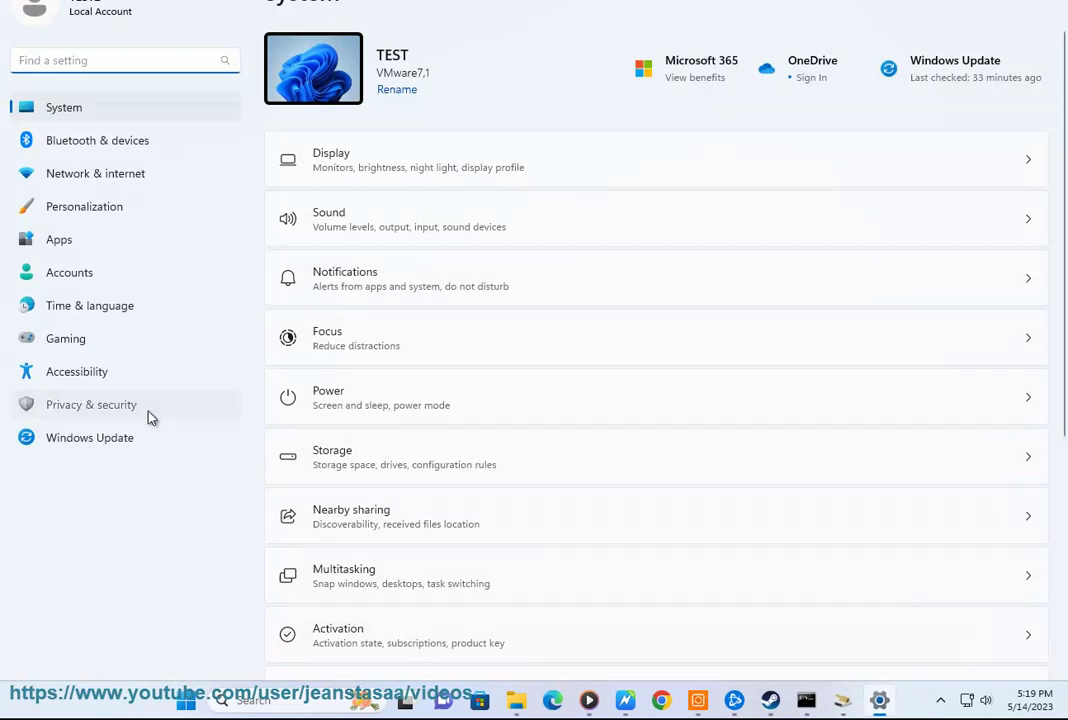
Go through Privacy & security > Windows Security to the Virus & threat protection settings, down to Tamper Protection.
{"action": "left_click", "coordinate": [148, 410]}
{"action": "left_click", "coordinate": [520, 82]}
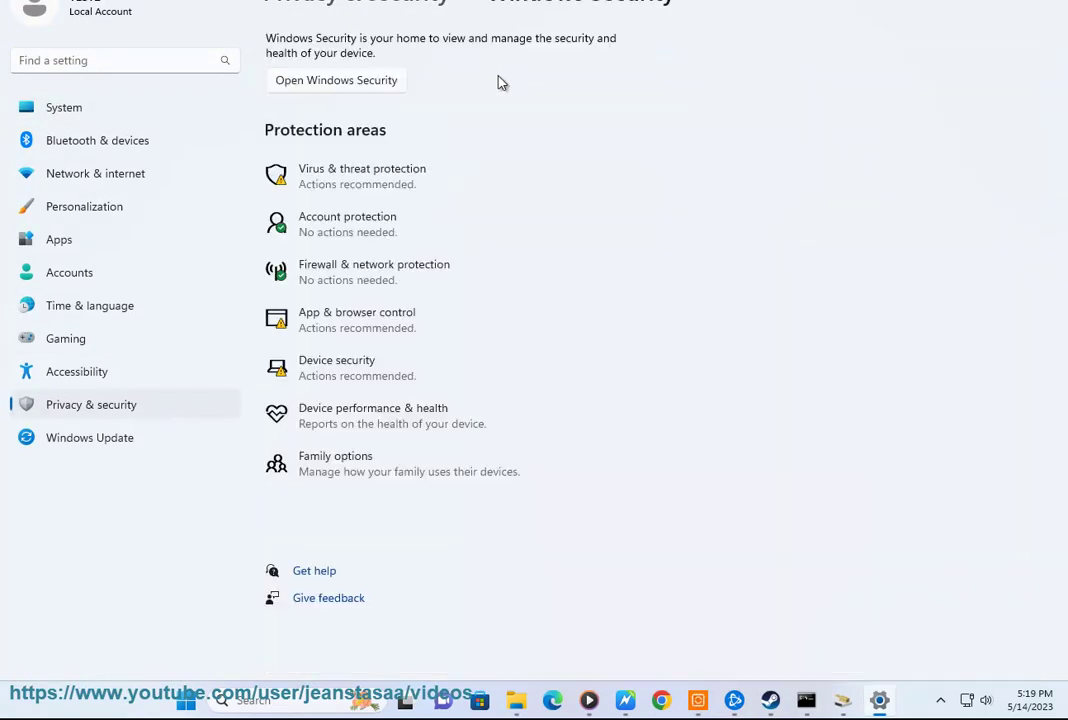
{"action": "left_click", "coordinate": [403, 181]}
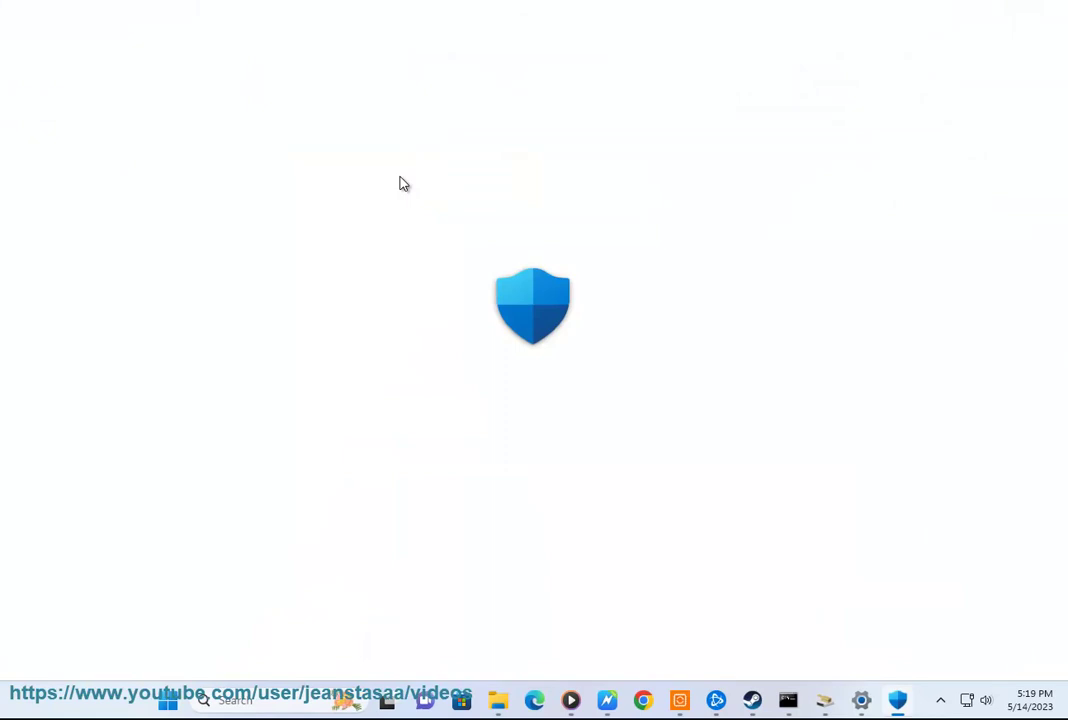
{"action": "left_click", "coordinate": [336, 425]}
{"action": "scroll", "coordinate": [389, 560], "scroll_direction": "down", "scroll_amount": 3}
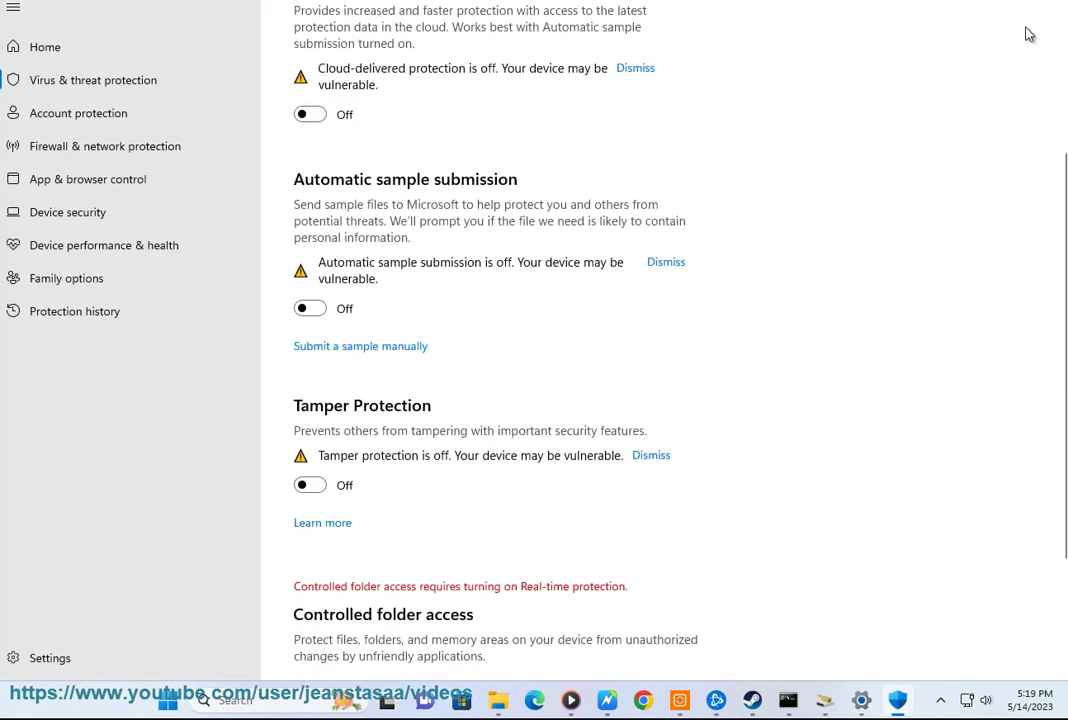
Close Windows Security, centre Disk Cleanup, and rescan with system files, raising freeable space to 239 MB.
{"action": "key", "text": "alt+F4"}
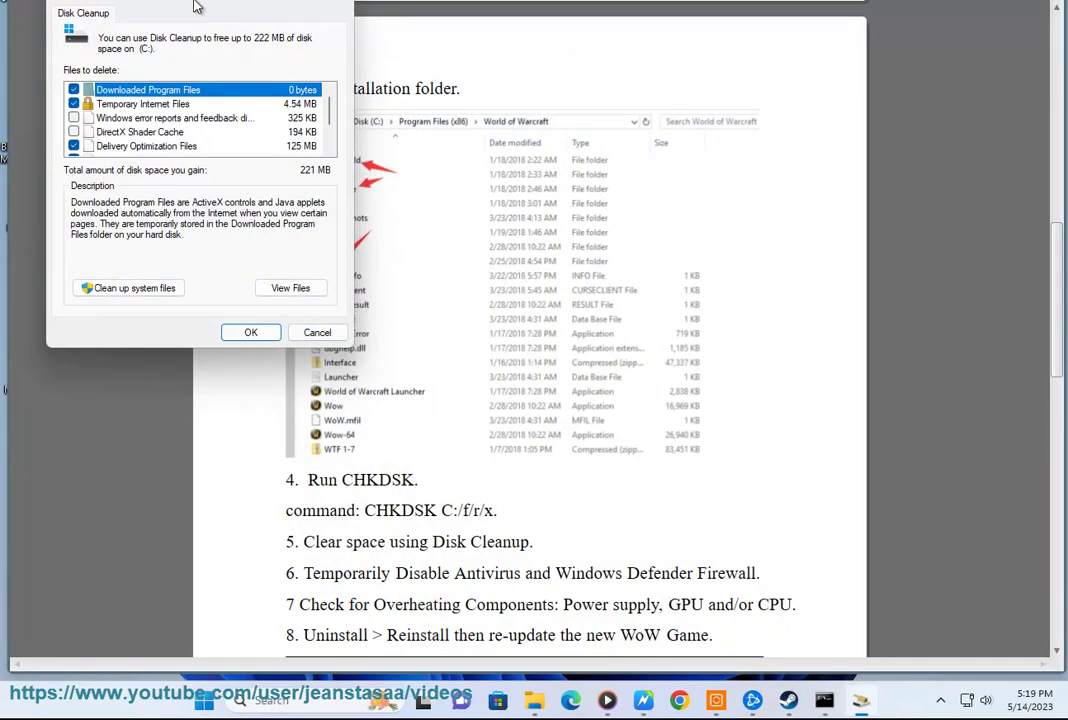
{"action": "left_click_drag", "start_coordinate": [185, 15], "coordinate": [773, 220]}
{"action": "left_click", "coordinate": [703, 514]}
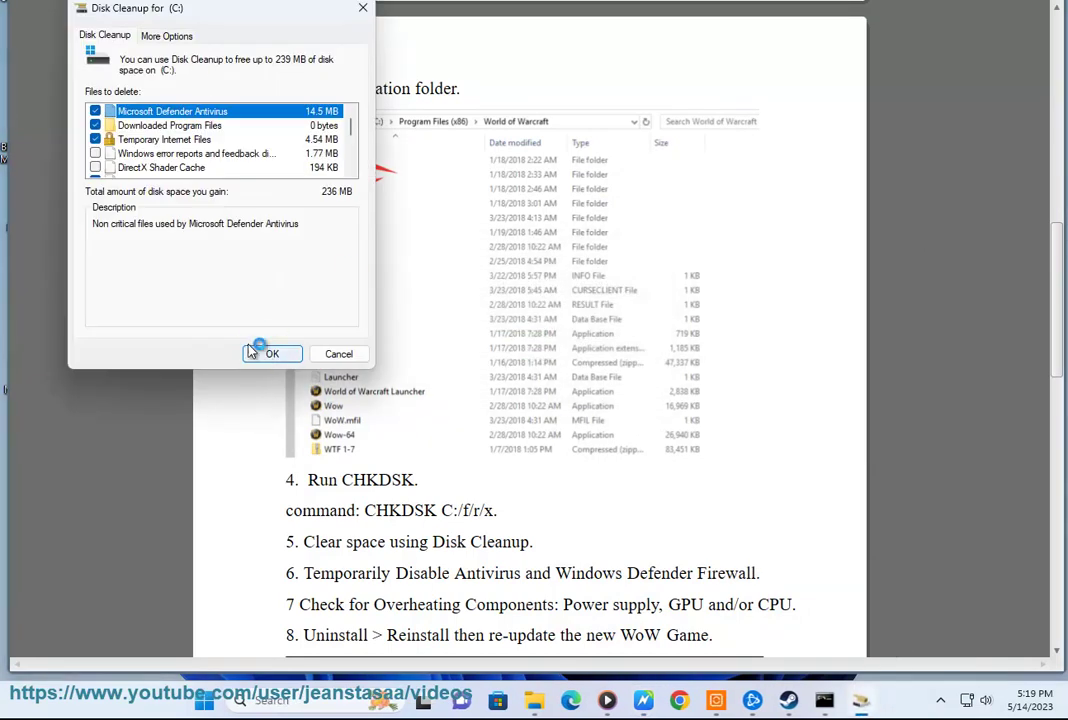
{"action": "left_click", "coordinate": [337, 354]}
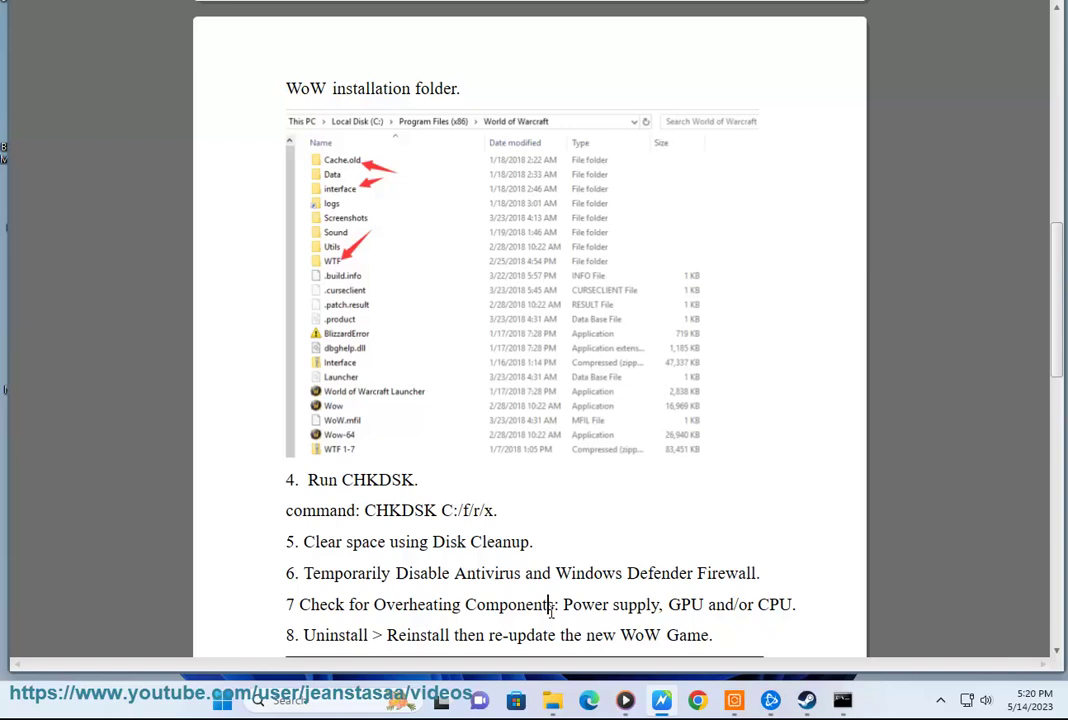
{"action": "double_click", "coordinate": [730, 577]}
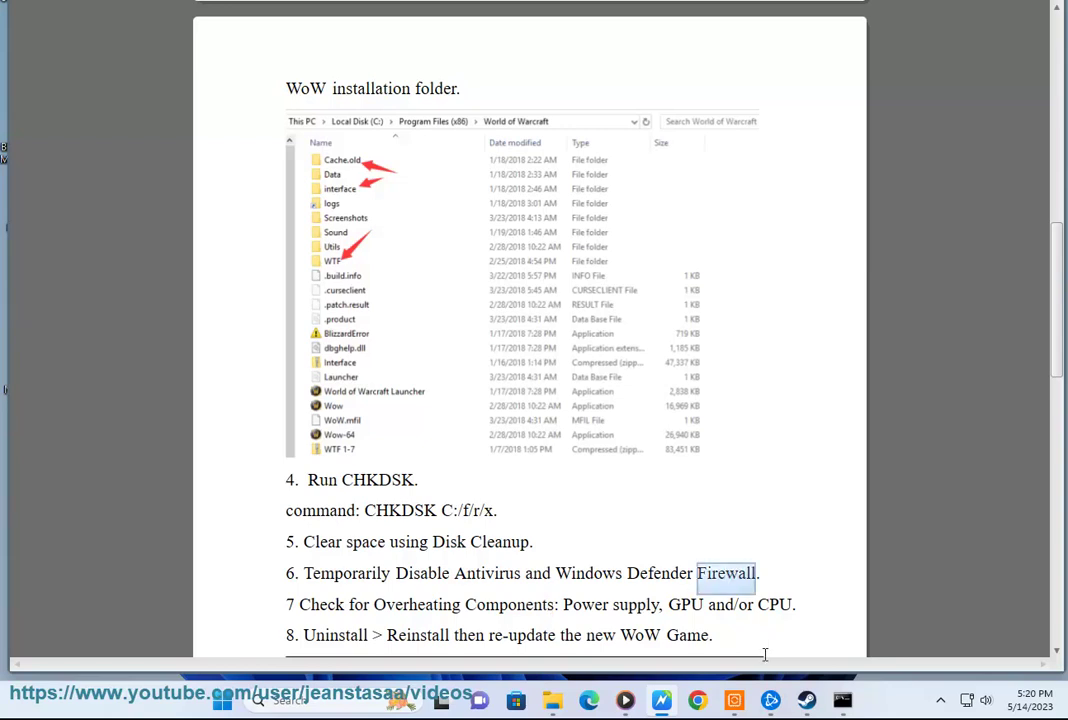
{"action": "left_click", "coordinate": [222, 701]}
{"action": "type", "text": "c"}
{"action": "left_click", "coordinate": [380, 309]}
{"action": "left_click", "coordinate": [424, 232]}
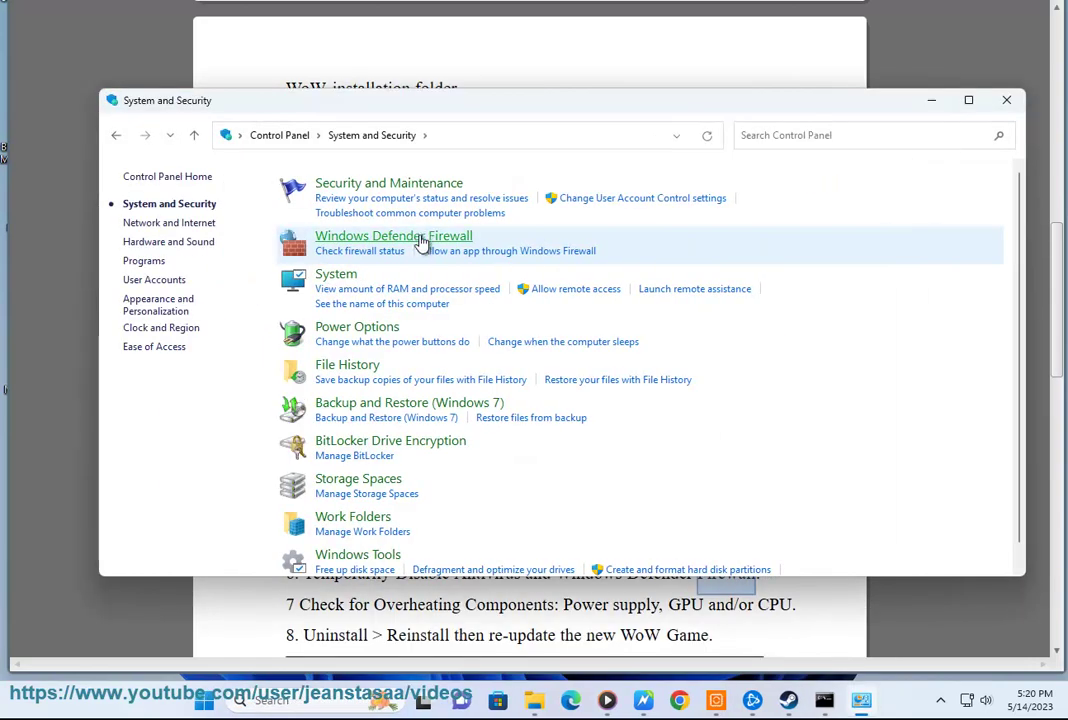
{"action": "left_click", "coordinate": [422, 240]}
{"action": "left_click", "coordinate": [165, 276]}
{"action": "left_click", "coordinate": [443, 297]}
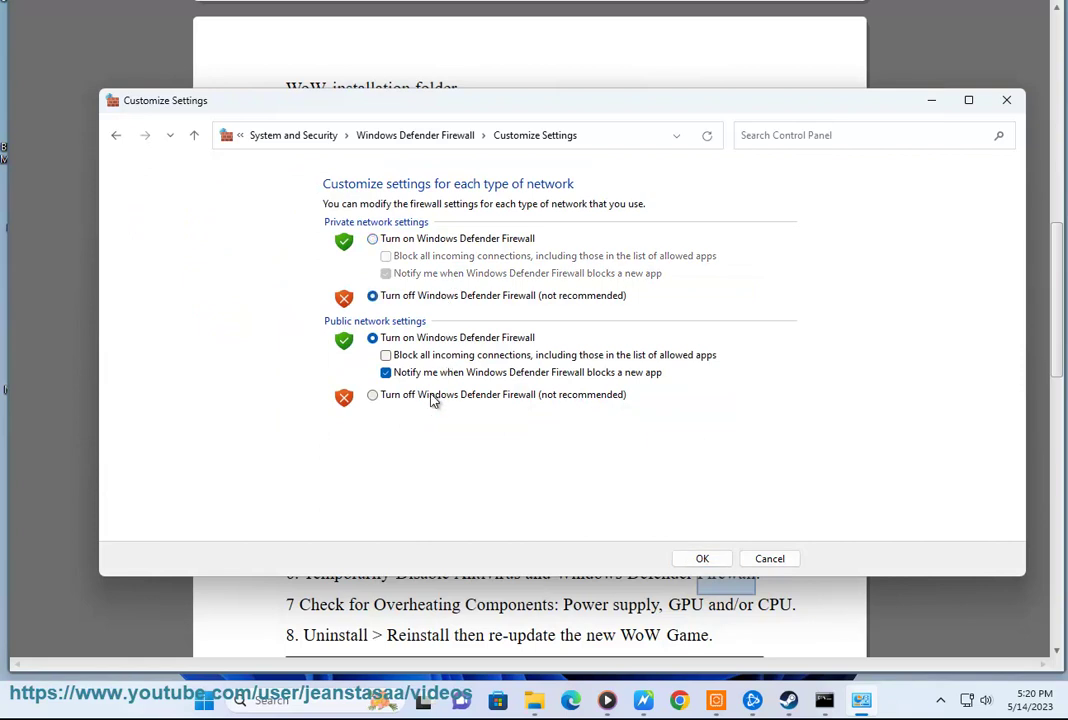
{"action": "left_click", "coordinate": [432, 396]}
{"action": "left_click", "coordinate": [760, 562]}
{"action": "left_click", "coordinate": [1006, 104]}
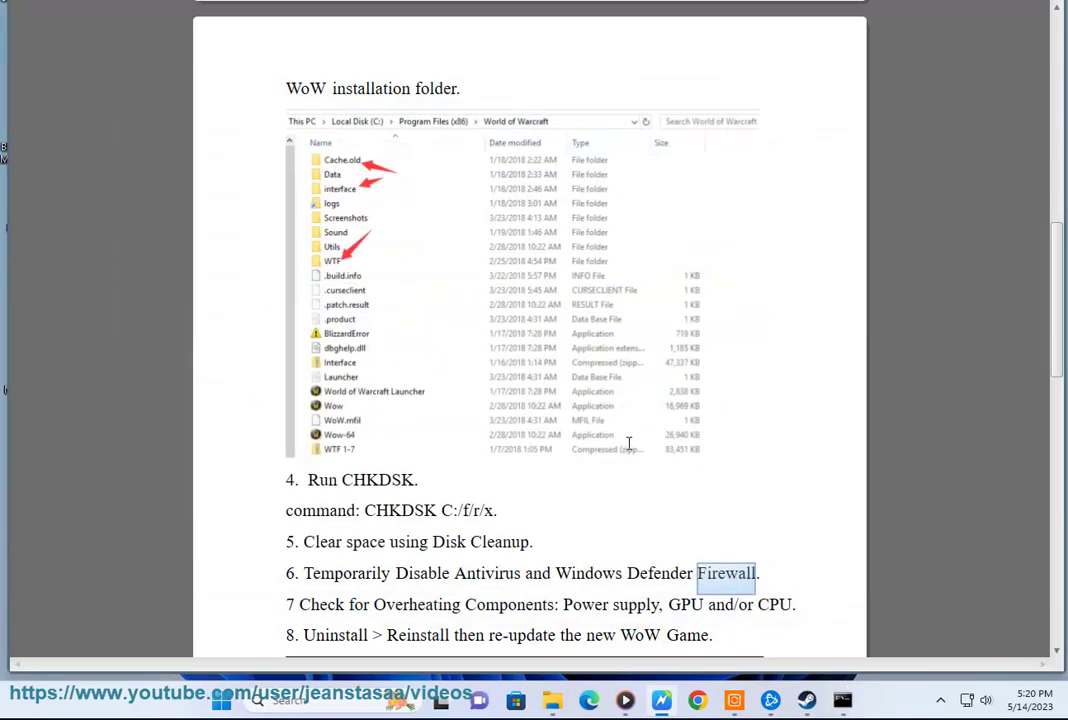
Copy the word 'Overheating' from step 7 of the guide document.
{"action": "left_click", "coordinate": [748, 560]}
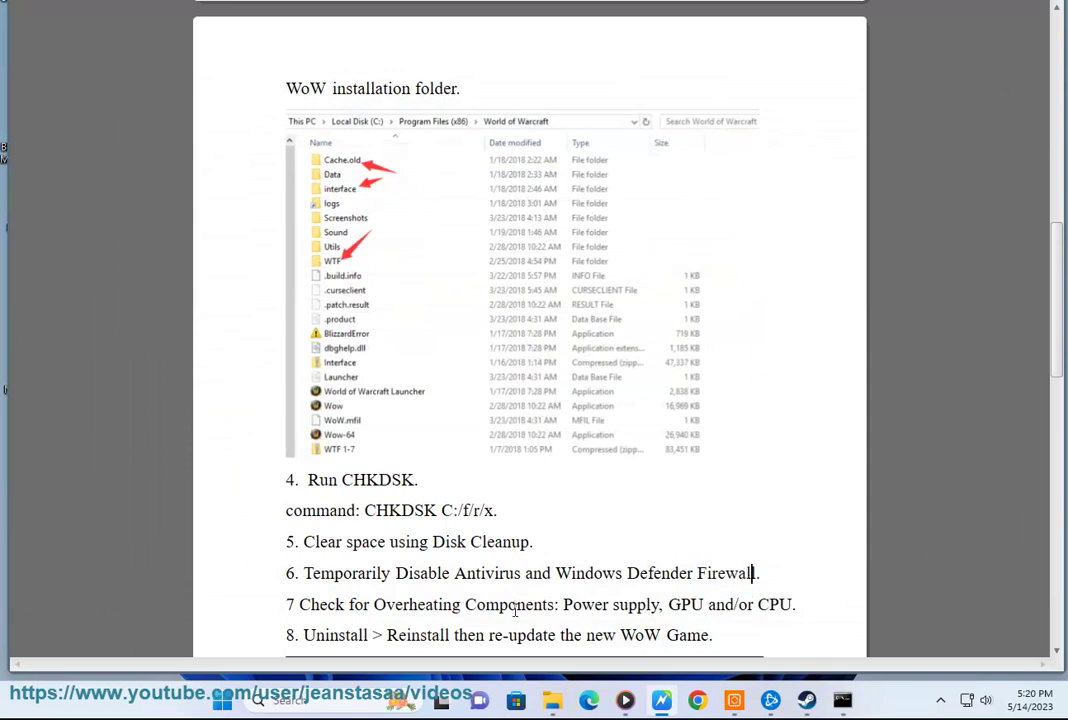
{"action": "double_click", "coordinate": [421, 612]}
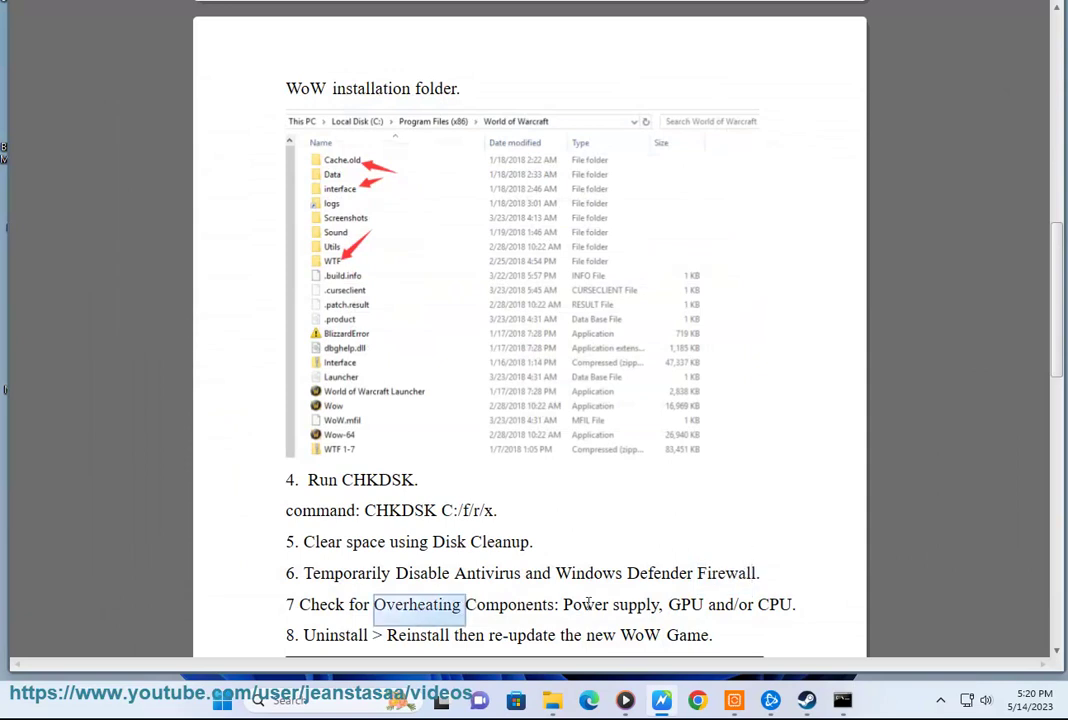
{"action": "key", "text": "ctrl+c"}
Search Google for 'overheating monitor' in a new Chrome window.
{"action": "key", "text": "ctrl+n"}
{"action": "key", "text": "ctrl+v"}
{"action": "type", "text": "MONTI"}
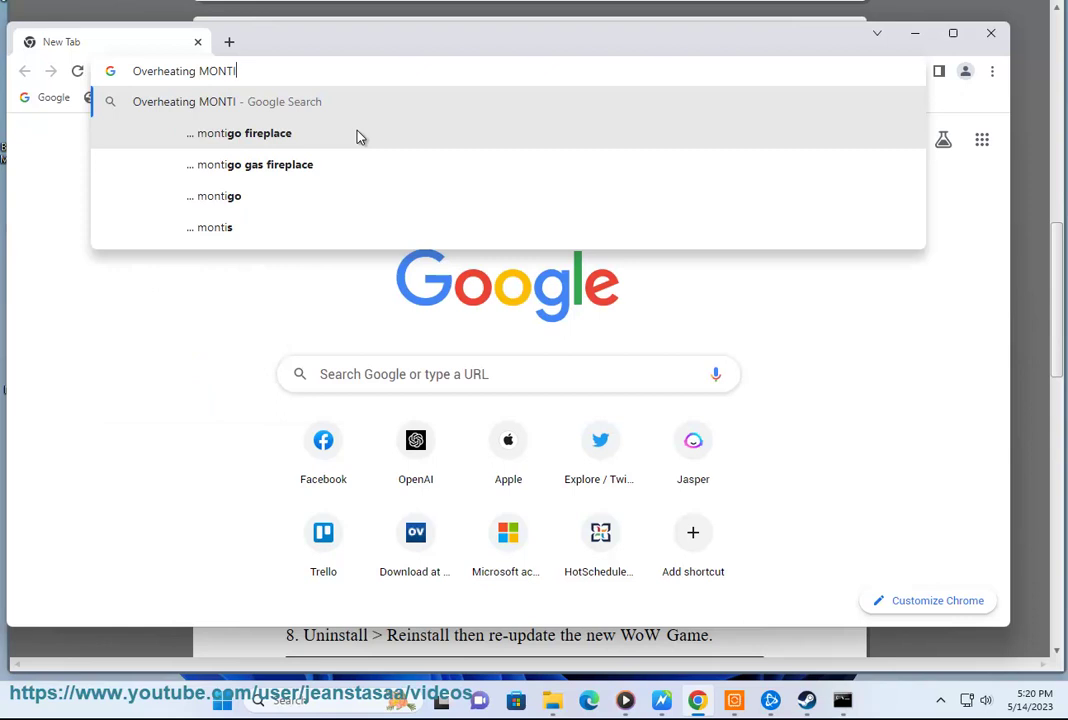
{"action": "key", "text": "BackSpace"}
{"action": "key", "text": "BackSpace"}
{"action": "left_click", "coordinate": [344, 143]}
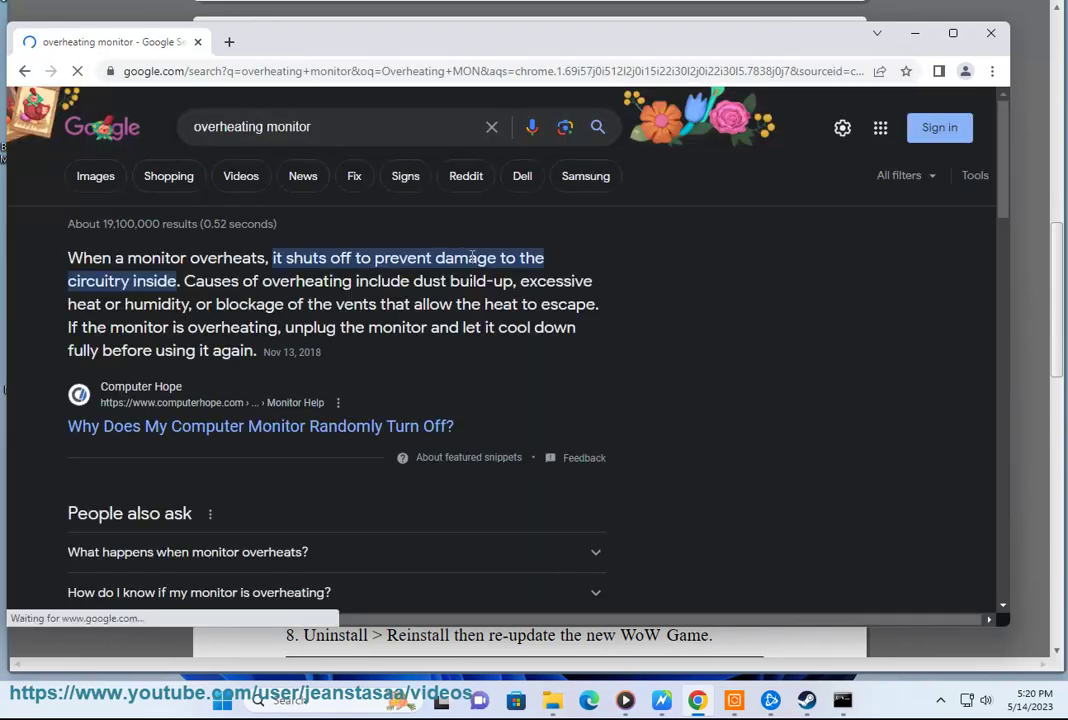